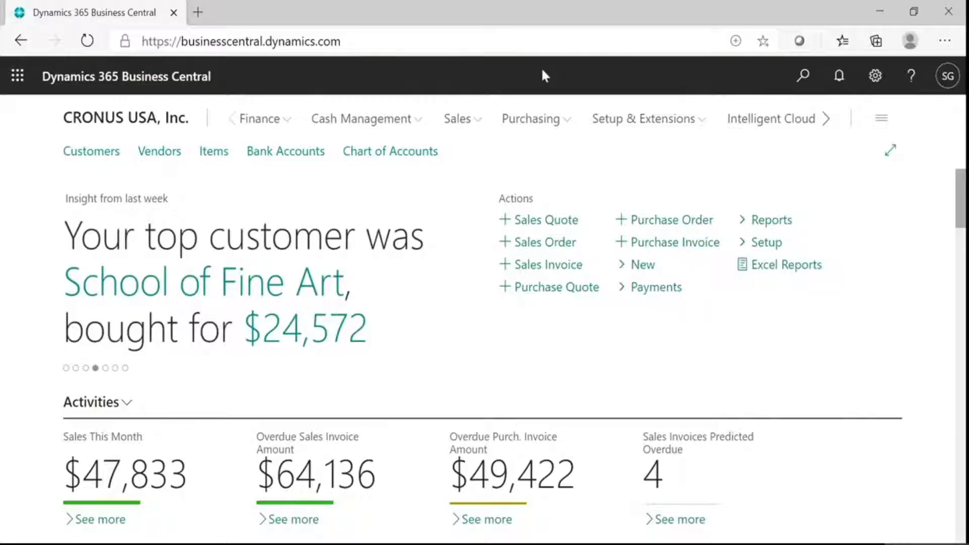
From the Campaigns list, start a new campaign described as Trade Show 2021
left_click(803, 76)
type("campaign")
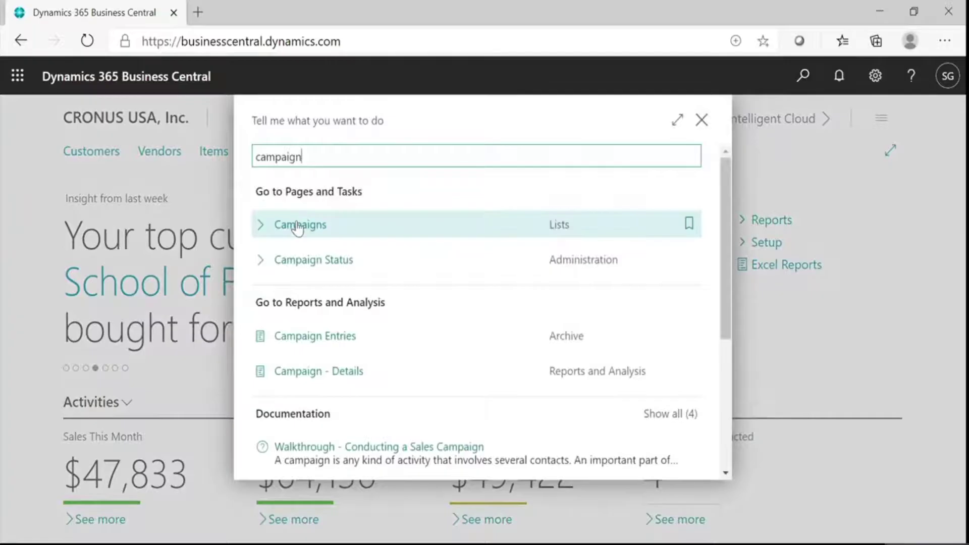
left_click(297, 224)
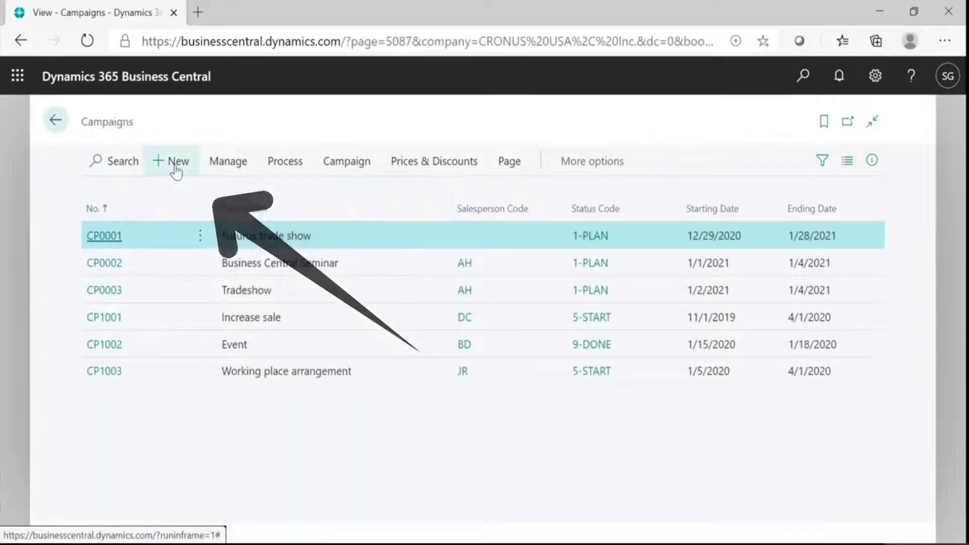
left_click(176, 163)
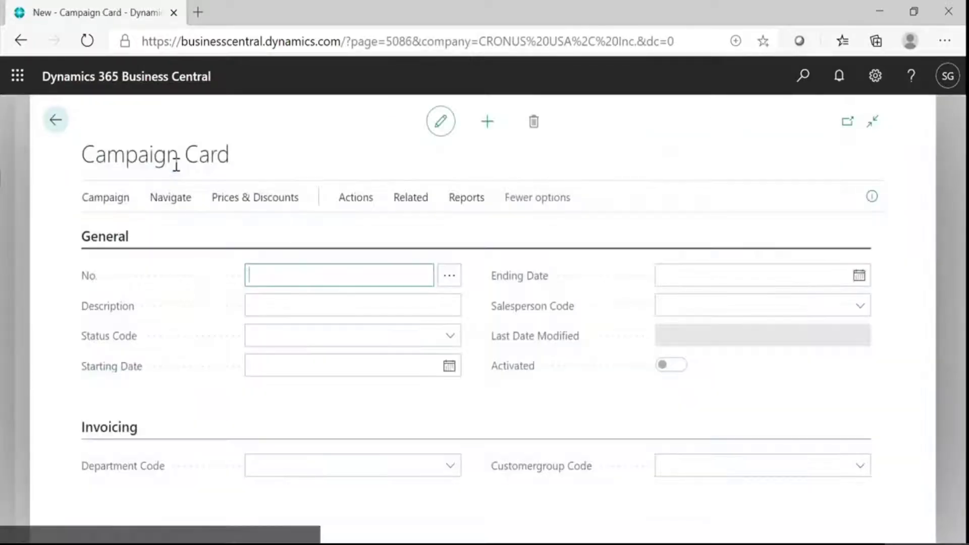
left_click(305, 302)
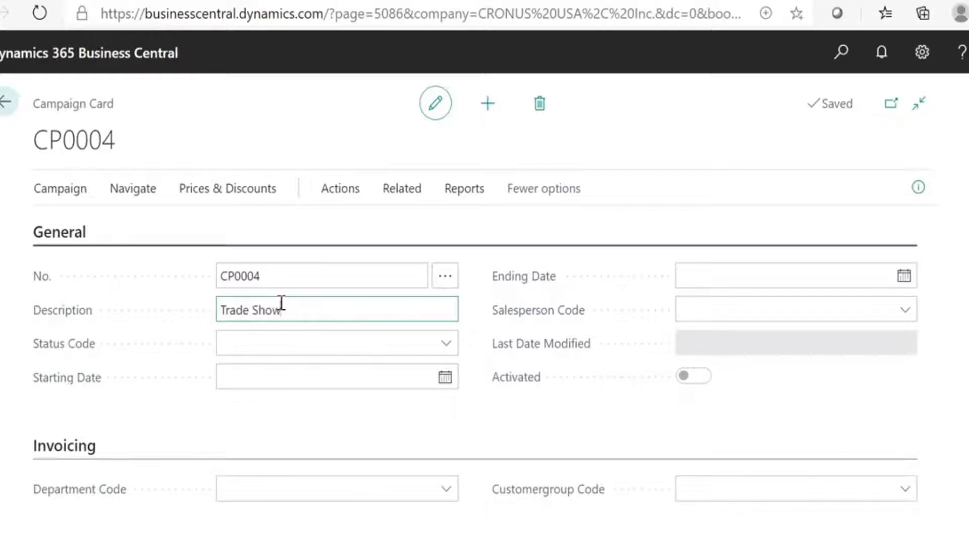
Set the campaign status to 1-PLAN, dates 1/3/2021 to 1/5/2021, and salesperson PS
left_click(266, 345)
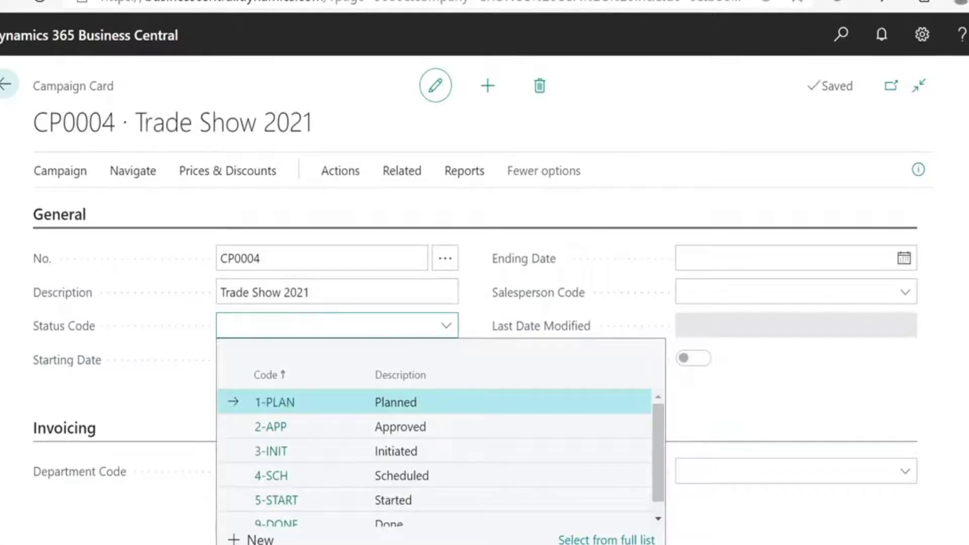
left_click(564, 539)
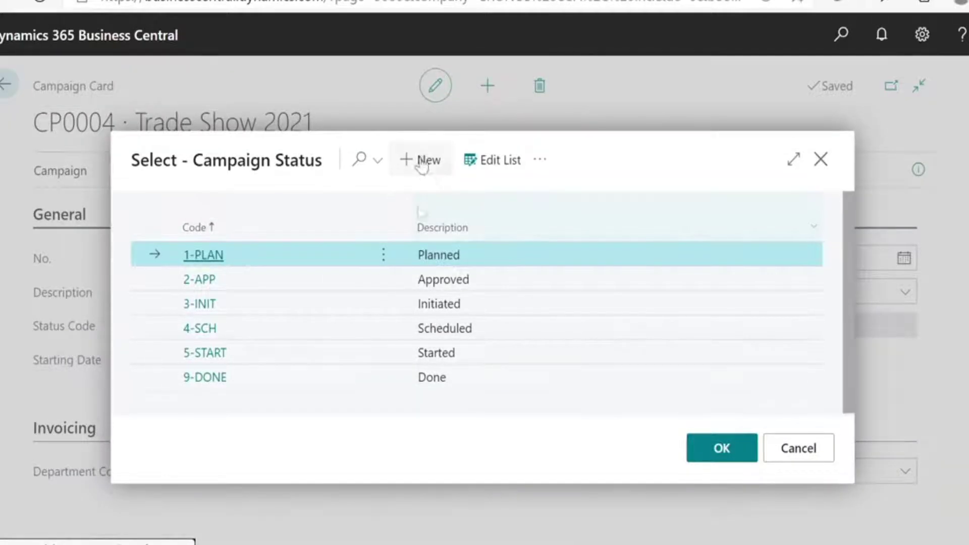
left_click(724, 448)
left_click(335, 363)
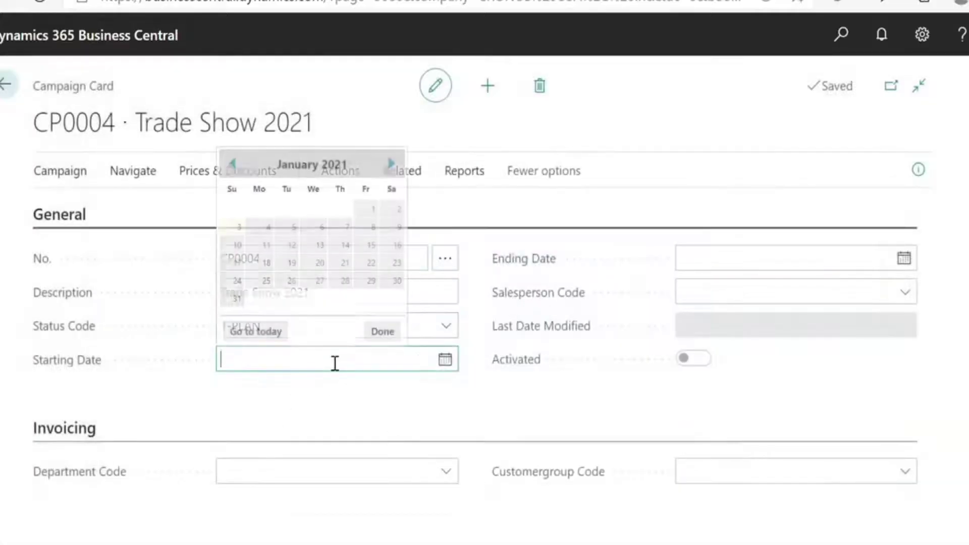
left_click(240, 232)
left_click(721, 259)
left_click(751, 350)
left_click(695, 294)
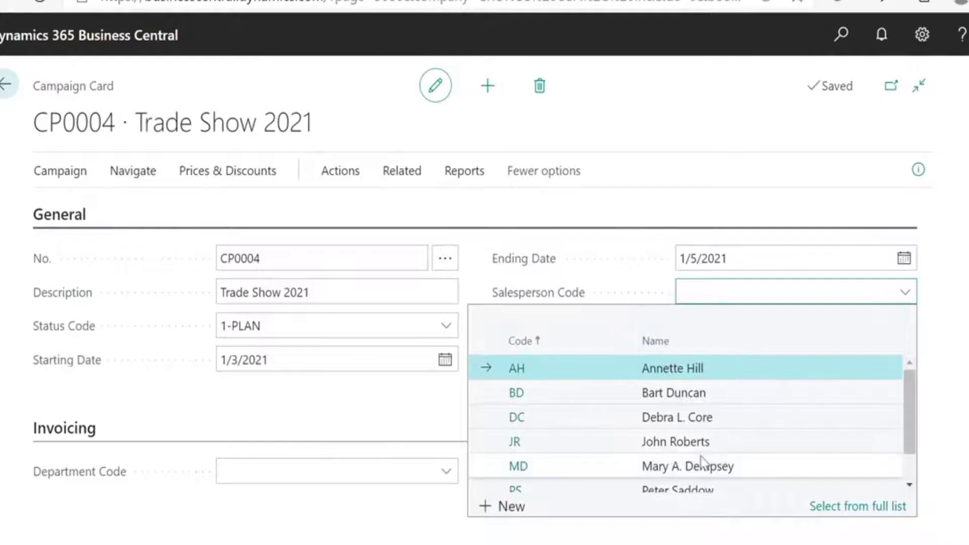
left_click(702, 488)
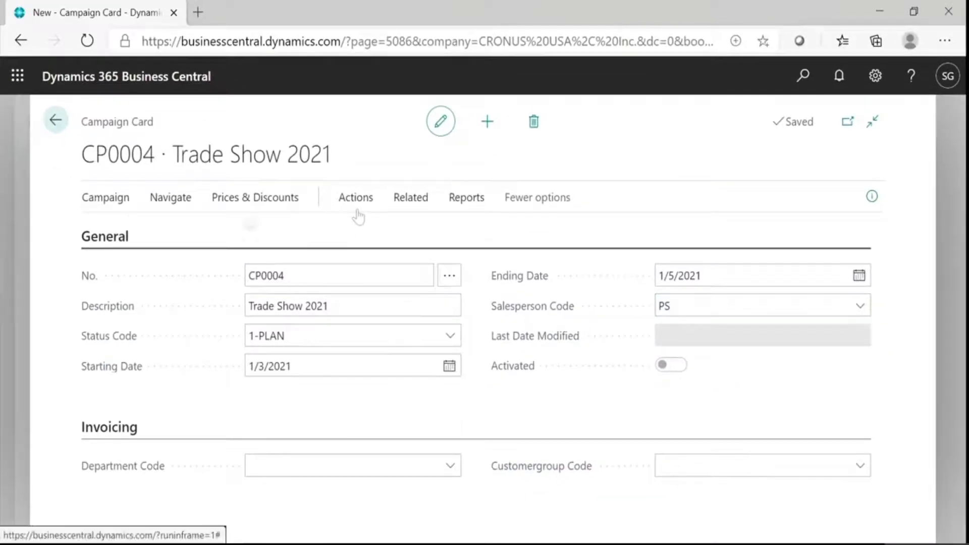
Open the segments list for campaign CP0004
left_click(125, 199)
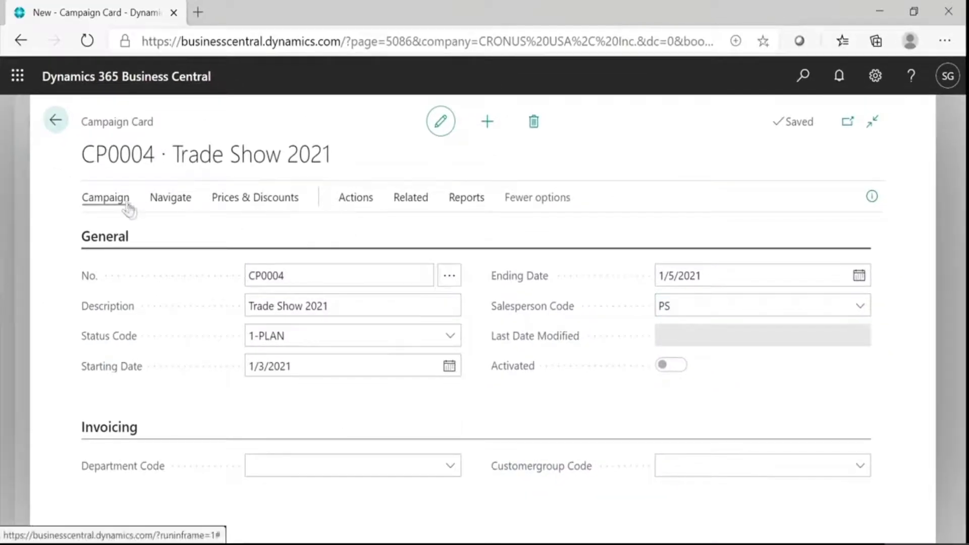
left_click(171, 198)
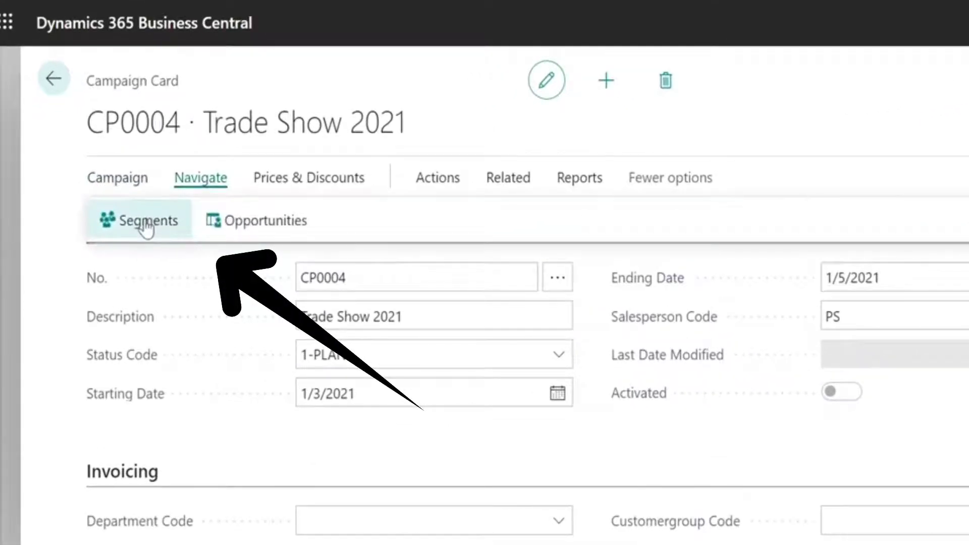
left_click(146, 225)
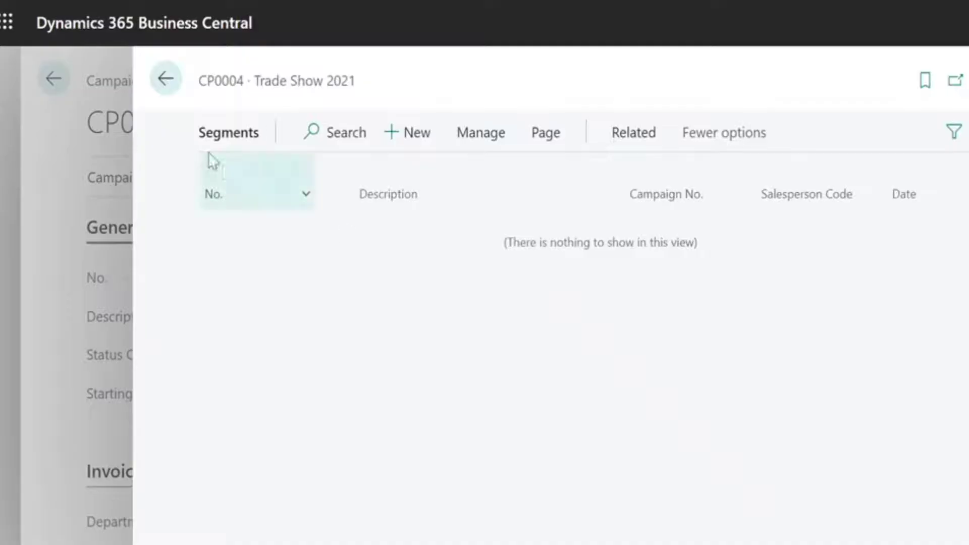
Create a new segment 'Trade show 2021 visitors' with salesperson PS
left_click(406, 157)
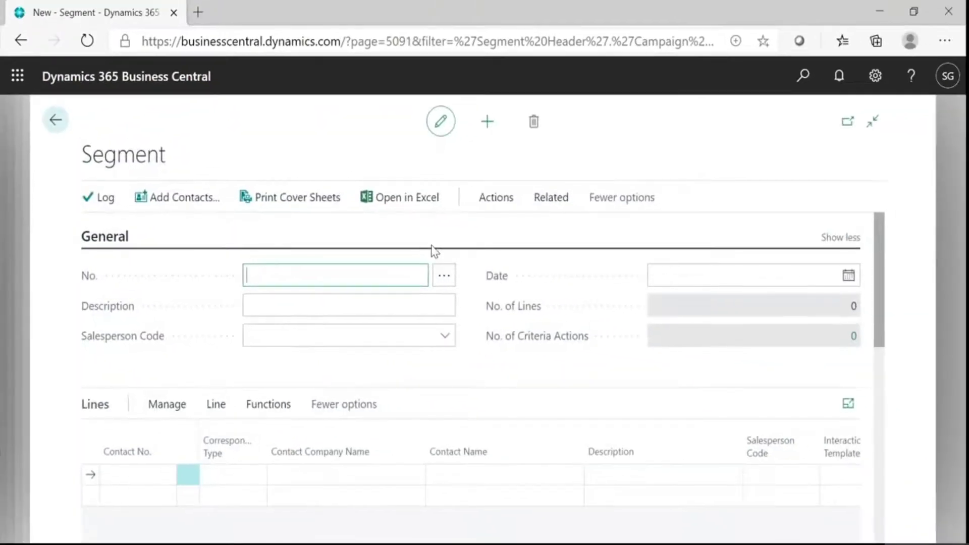
type("Trade show 2021 vusitor")
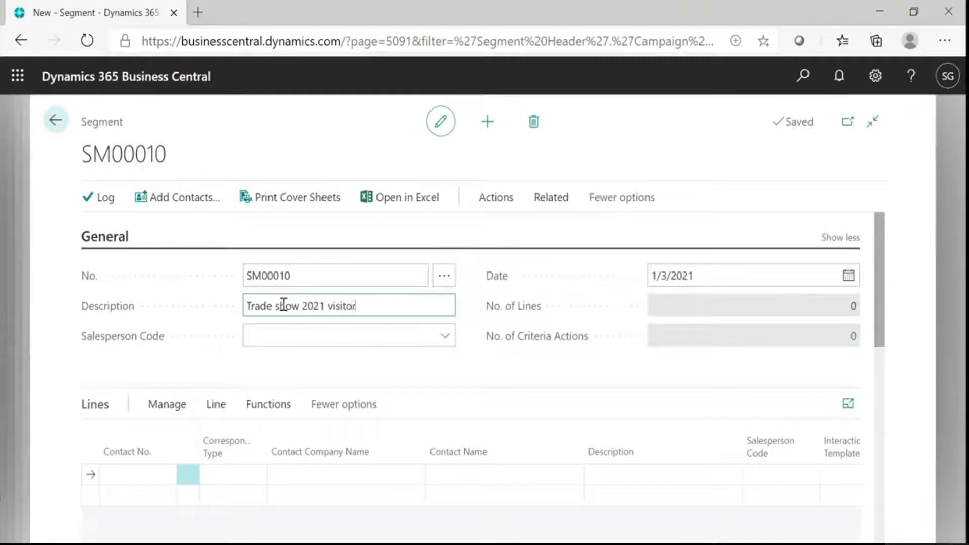
type("s")
left_click(311, 335)
scroll(316, 484, "down", 1)
left_click(316, 489)
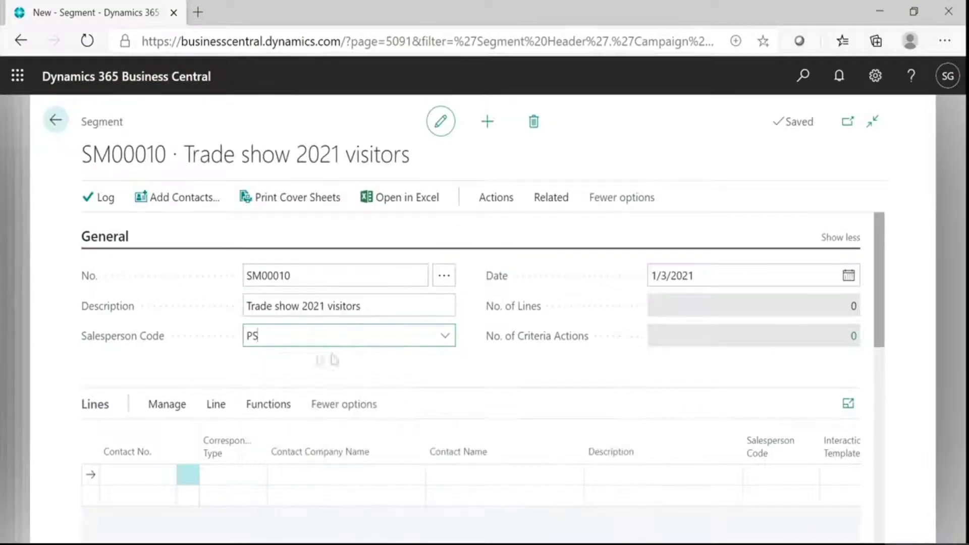
left_click(156, 479)
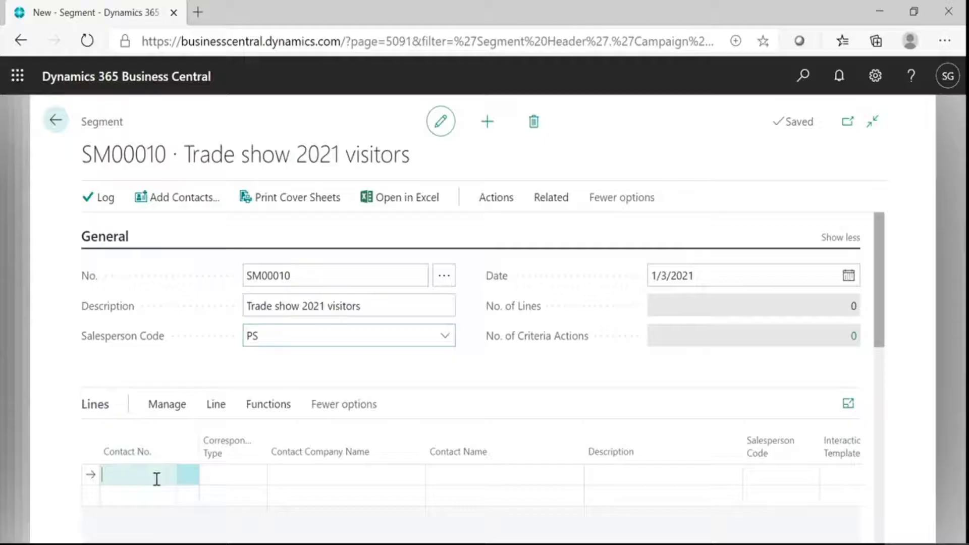
Add all contacts with Salesperson Code PS to the segment
left_click(184, 198)
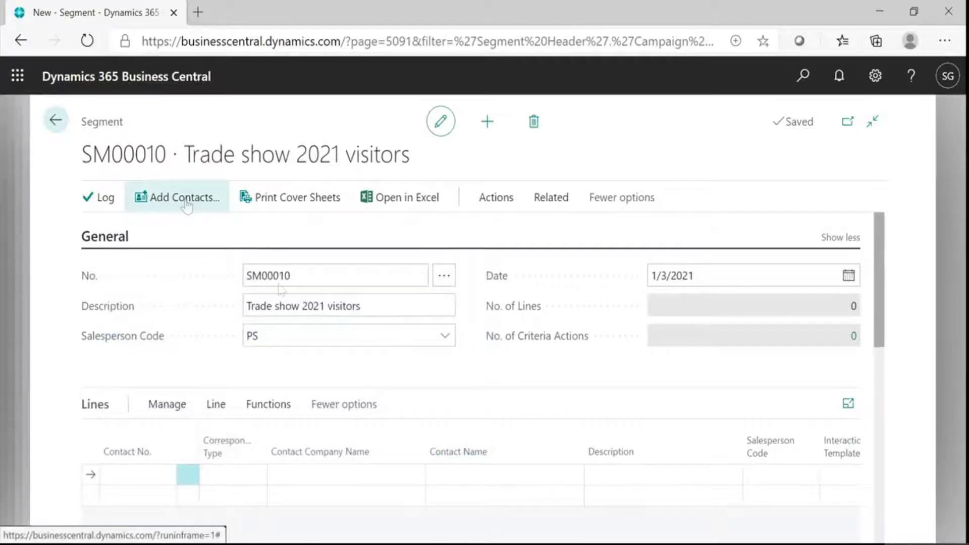
scroll(555, 347, "down", 3)
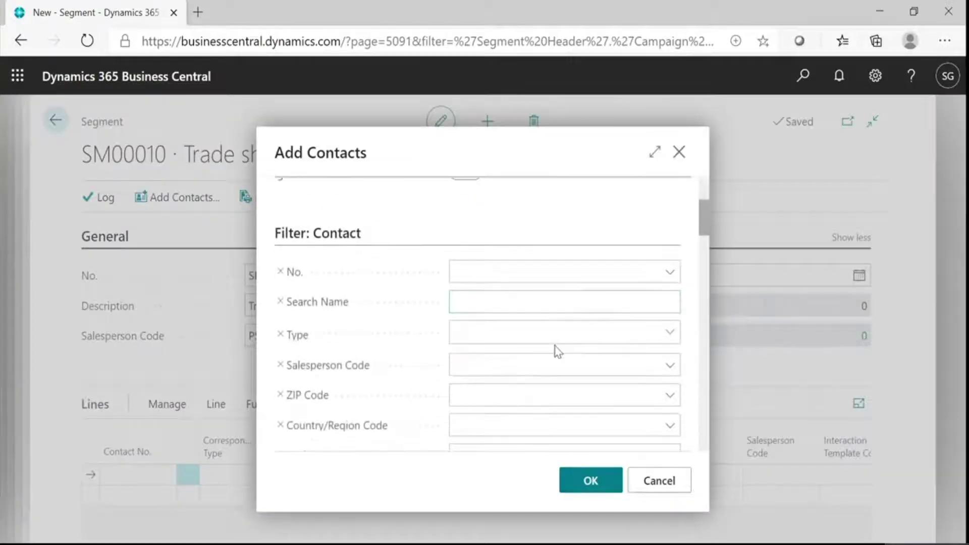
left_click(486, 370)
left_click(771, 344)
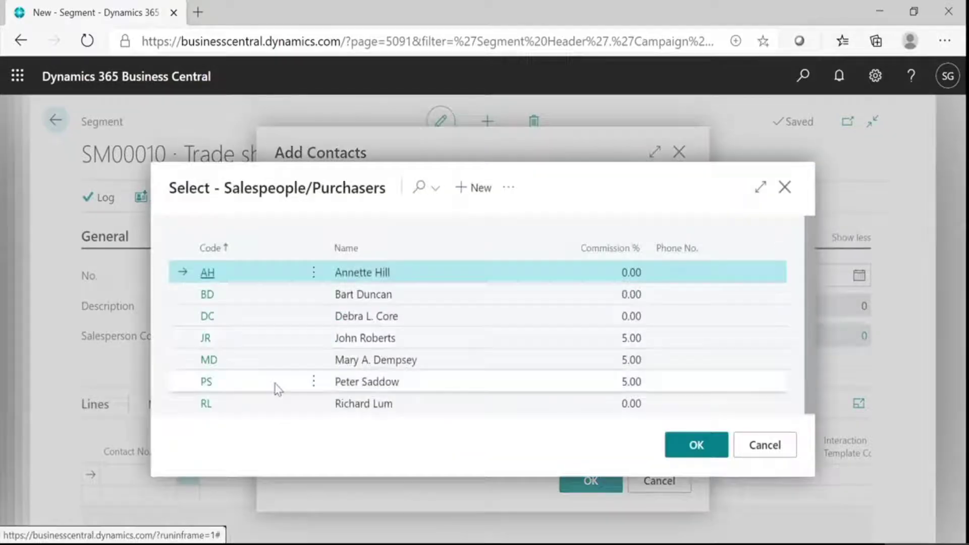
left_click(275, 385)
left_click(690, 449)
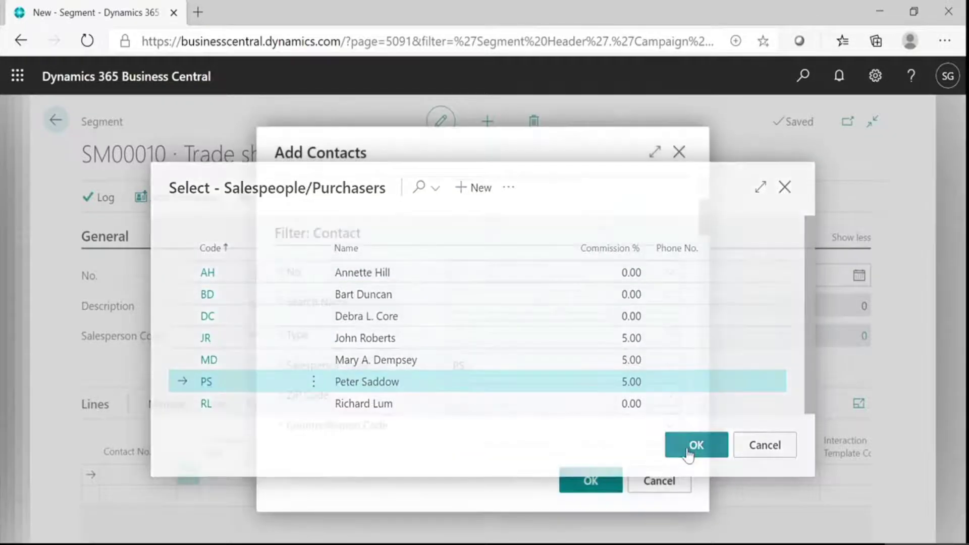
left_click(589, 481)
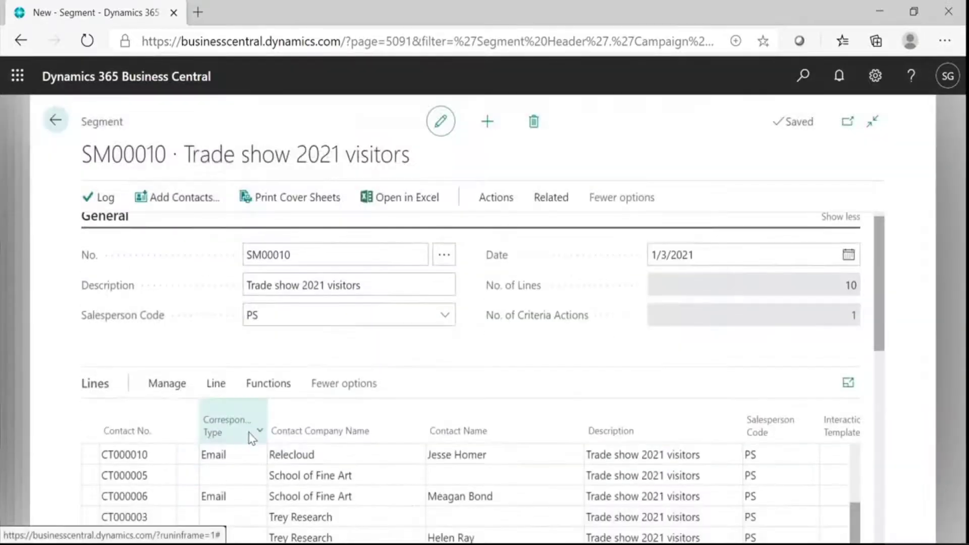
Review the added contact lines, checking names, companies and correspondence types
scroll(251, 437, "down", 3)
left_click(145, 326)
scroll(147, 328, "up", 3)
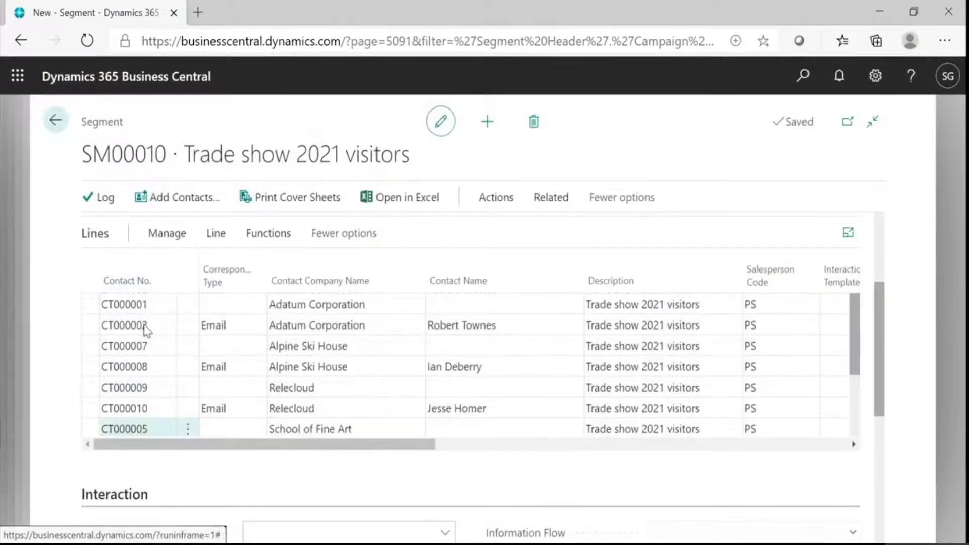
left_click(145, 329)
scroll(145, 331, "down", 1)
scroll(145, 331, "up", 1)
left_click(558, 304)
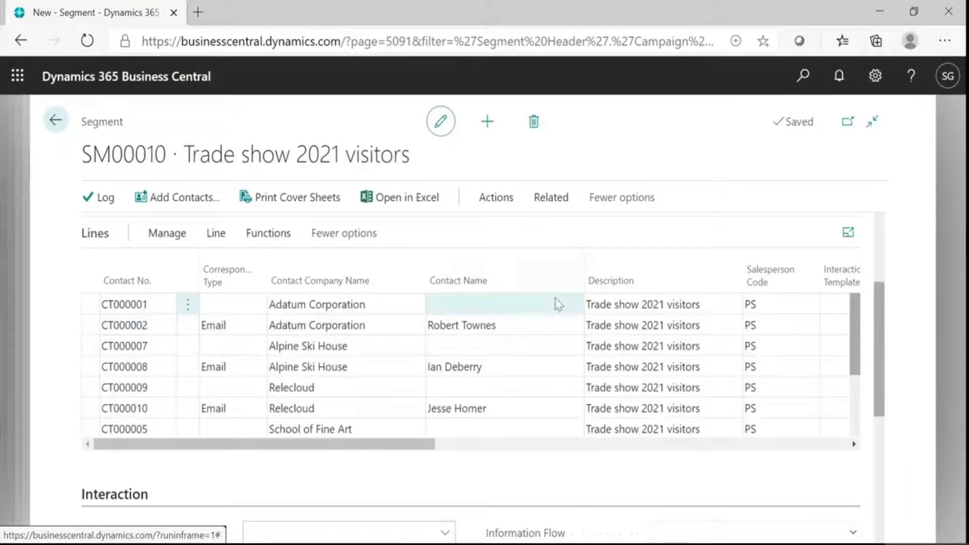
left_click(382, 303)
left_click(247, 308)
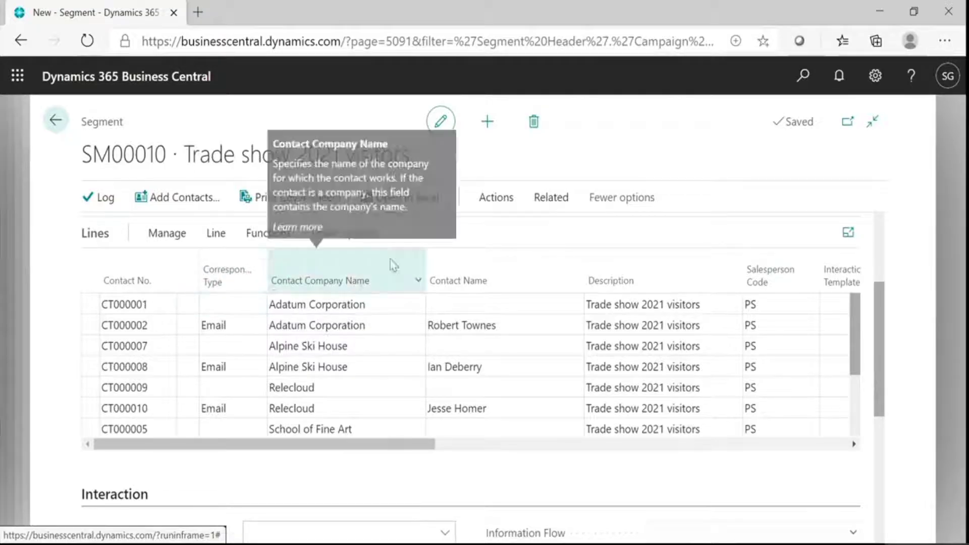
Set the first contact line's correspondence type to Email
left_click(238, 309)
left_click(243, 346)
left_click(243, 346)
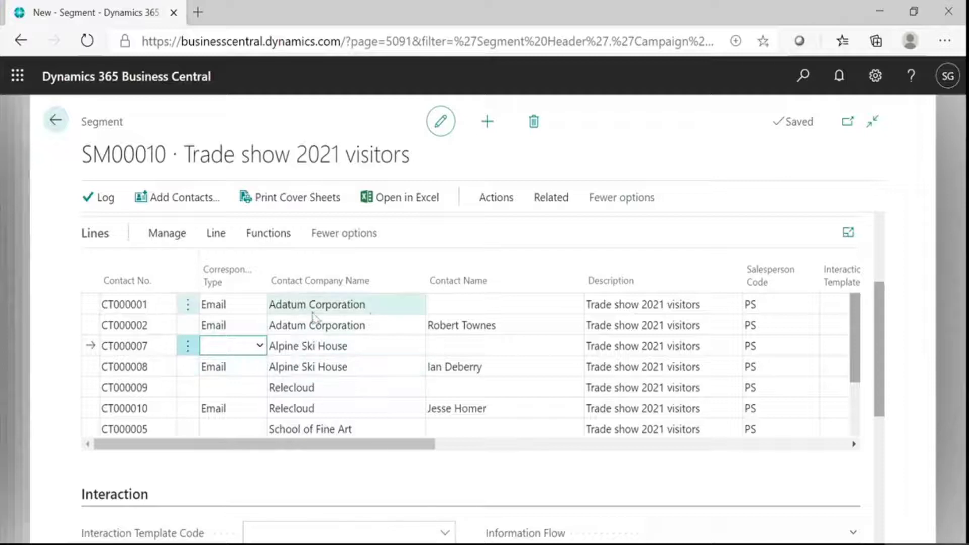
Mark lines CT000007, CT000009 and CT000005 and delete the checked segment lines
left_click(187, 309)
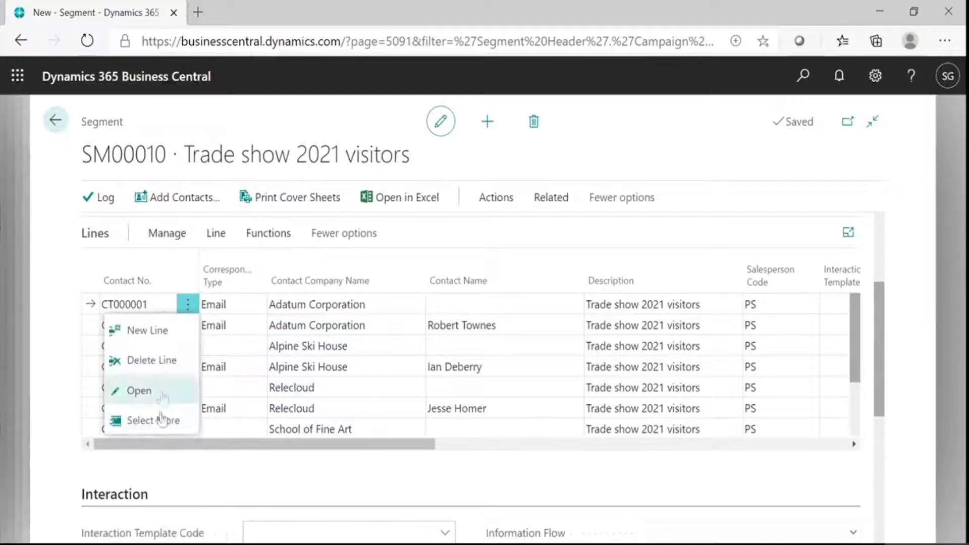
left_click(169, 416)
left_click(113, 346)
scroll(132, 437, "down", 3)
left_click(113, 379)
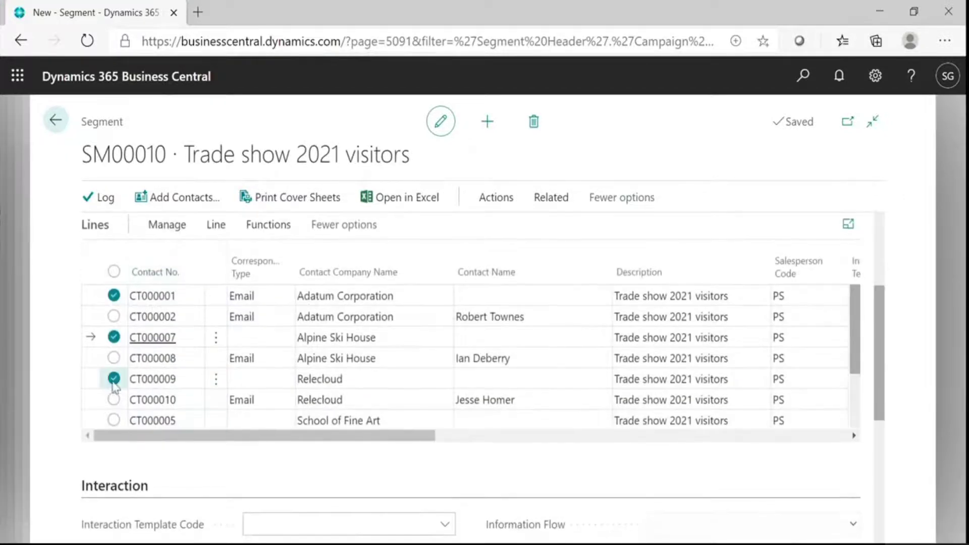
left_click(114, 422)
scroll(114, 422, "down", 2)
scroll(404, 368, "up", 4)
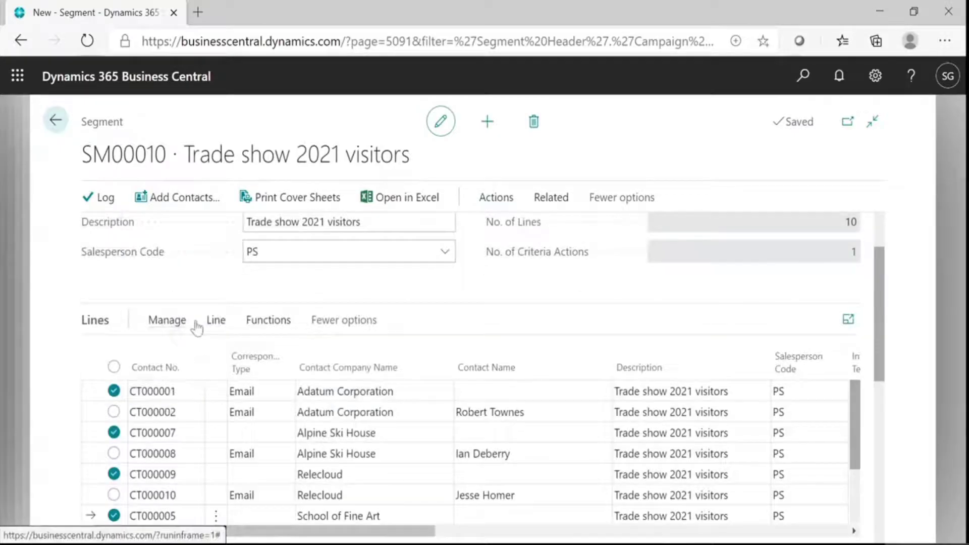
left_click(169, 322)
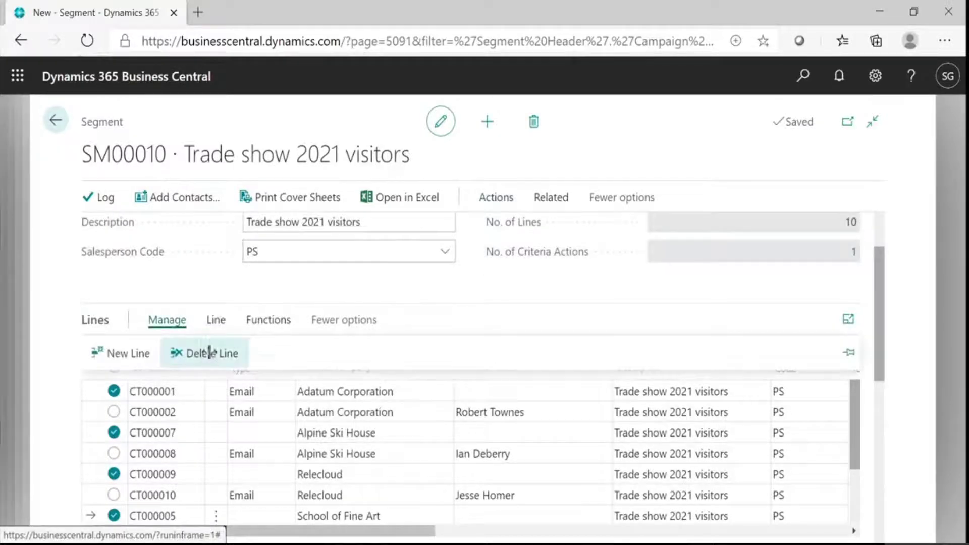
left_click(210, 353)
left_click(536, 359)
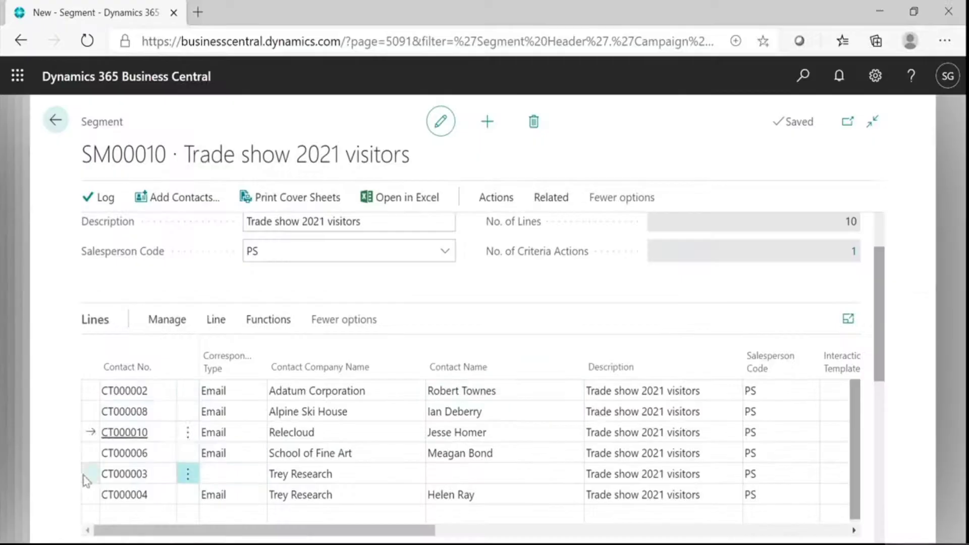
left_click(85, 474)
scroll(471, 495, "down", 5)
Apply interaction template ABSTRACT to all segment lines with language ENU
left_click(445, 397)
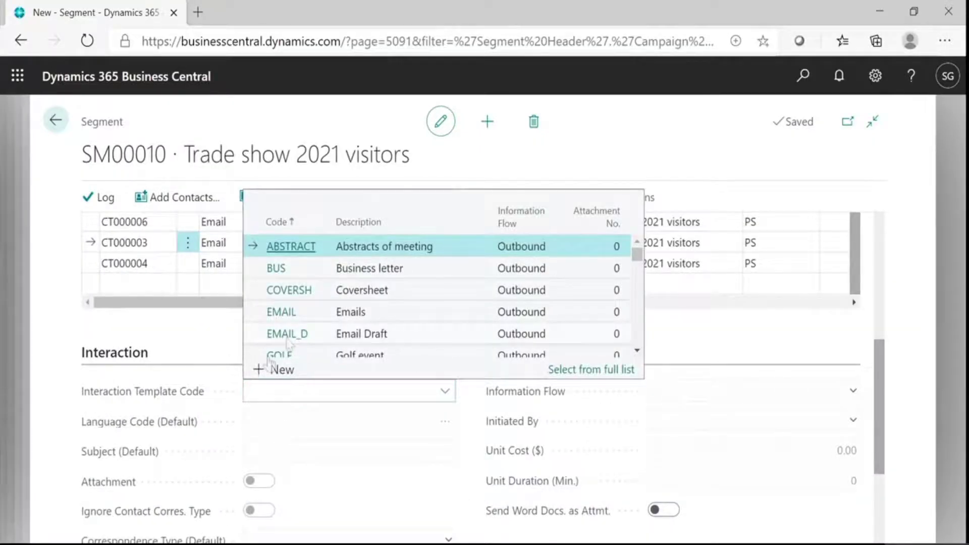
key("Return")
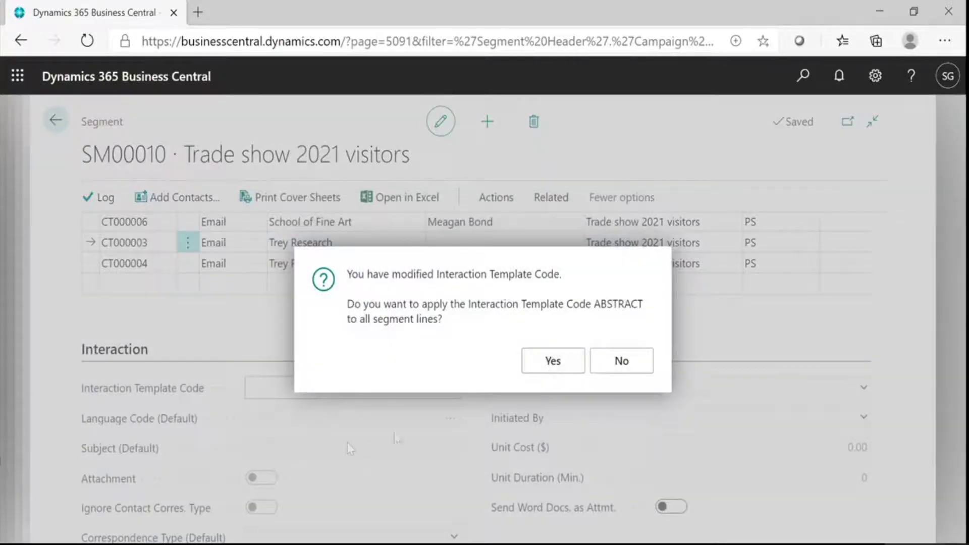
key("Return")
left_click(450, 418)
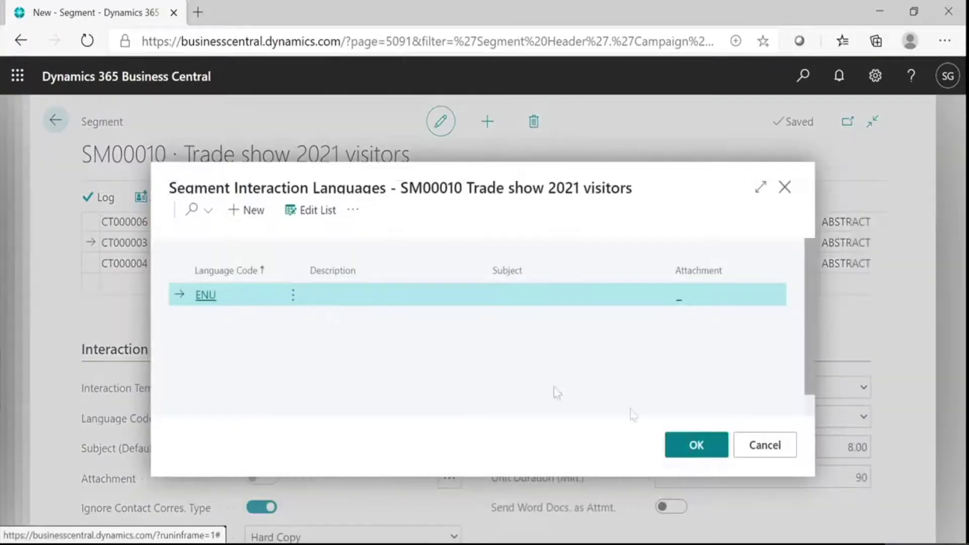
left_click(697, 445)
scroll(340, 454, "down", 2)
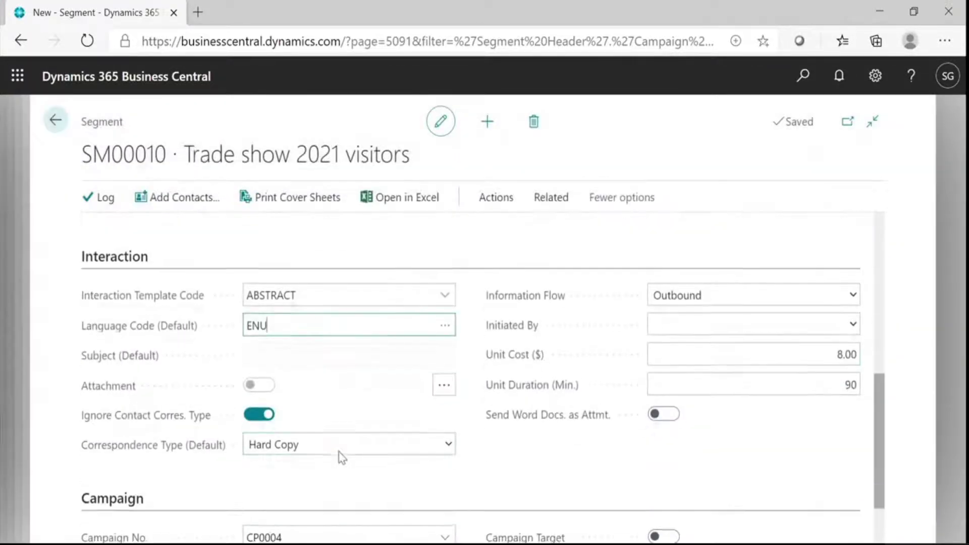
Import the TradeShow file as the interaction attachment
left_click(444, 386)
left_click(564, 356)
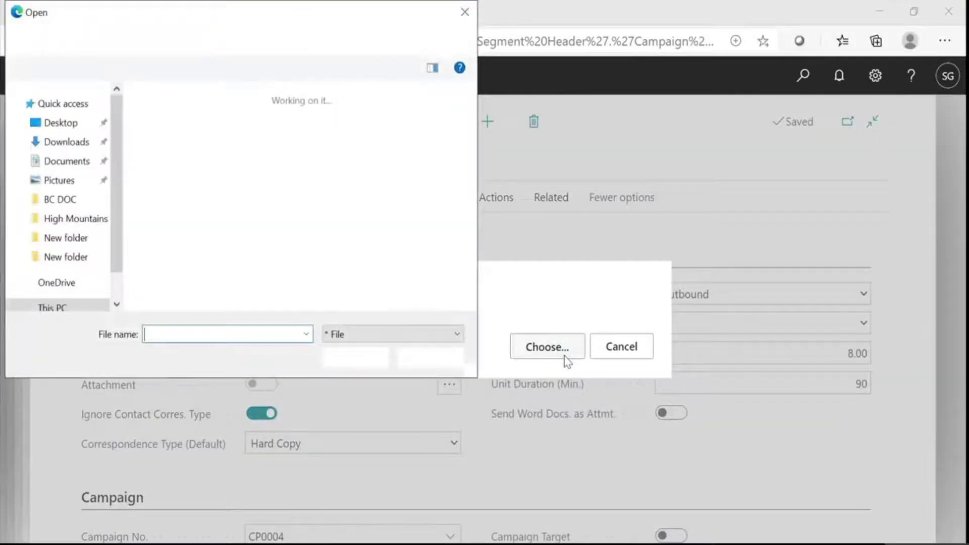
left_click(231, 237)
left_click(363, 363)
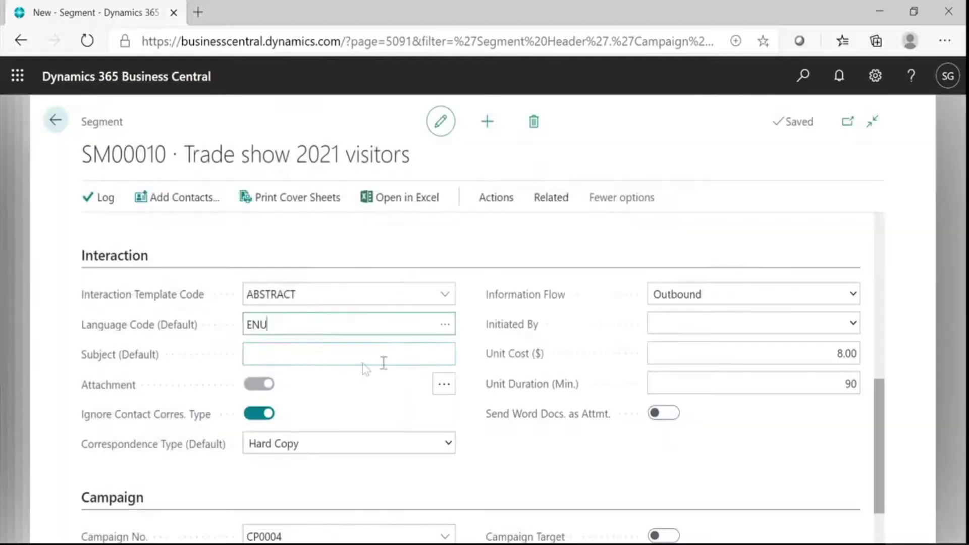
Enter 'thanks for visting' as the default subject
left_click(395, 353)
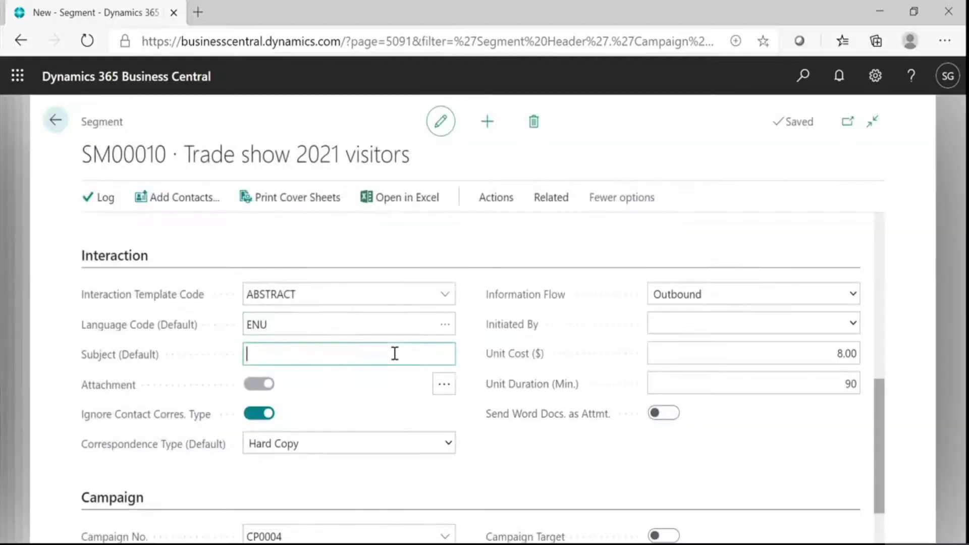
type("thanks for visting")
left_click(439, 457)
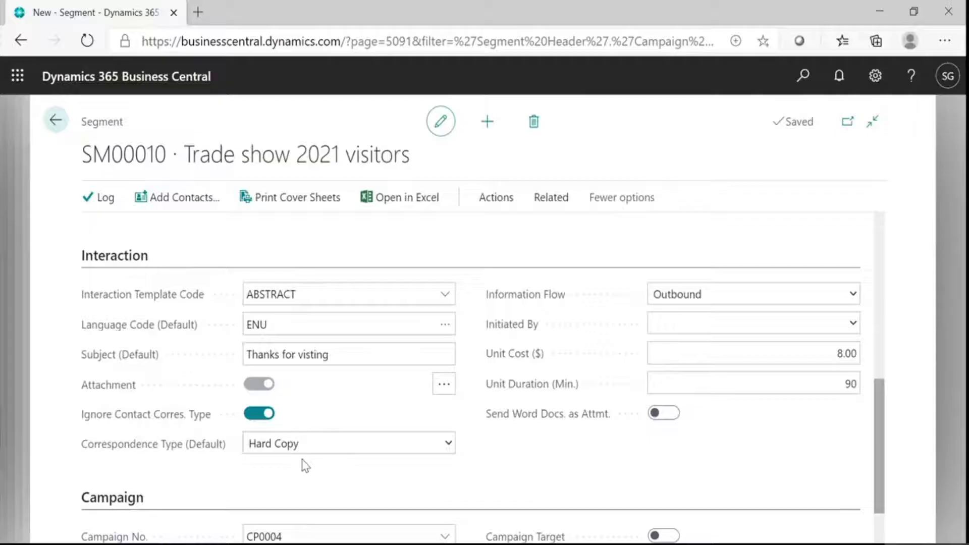
Set correspondence type to Email and send Word documents as attachments, updating the lines
left_click(313, 444)
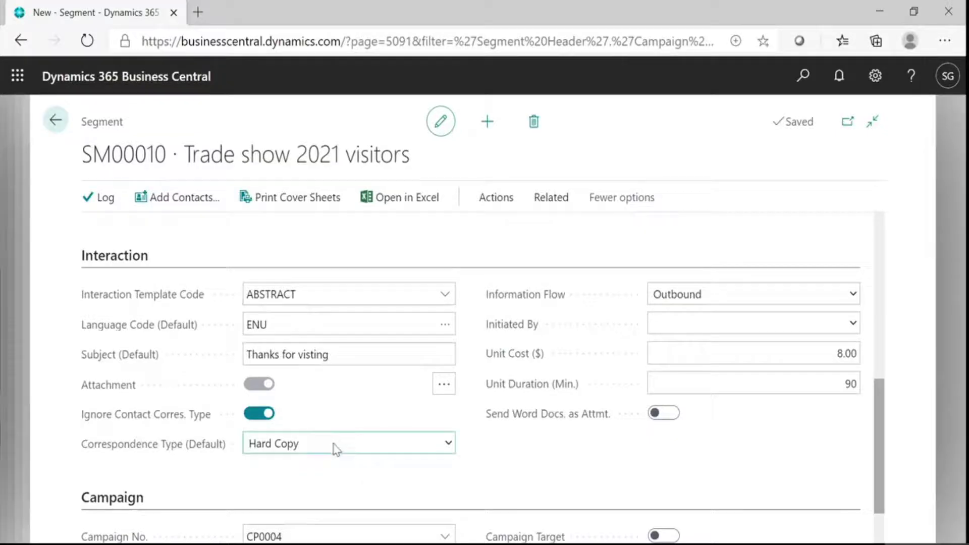
left_click(320, 501)
left_click(556, 364)
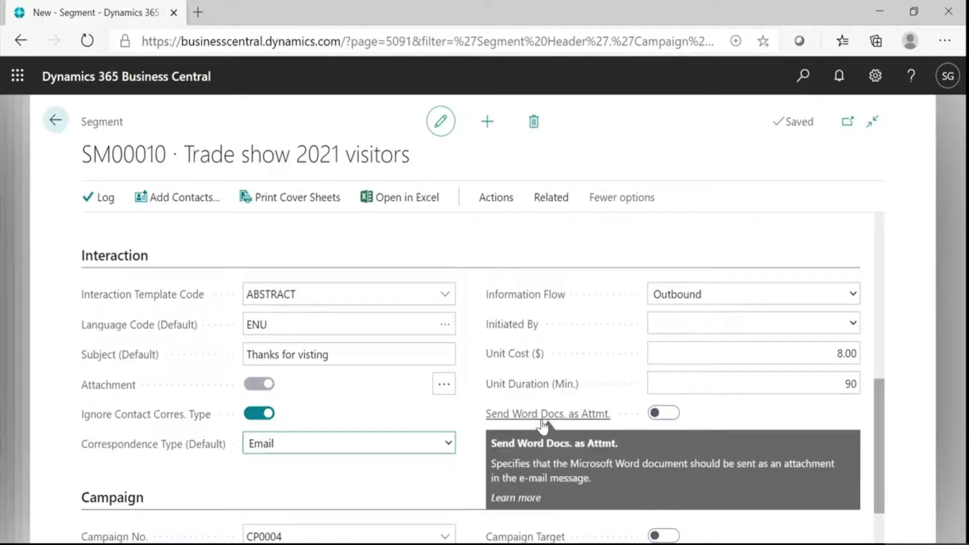
left_click(665, 413)
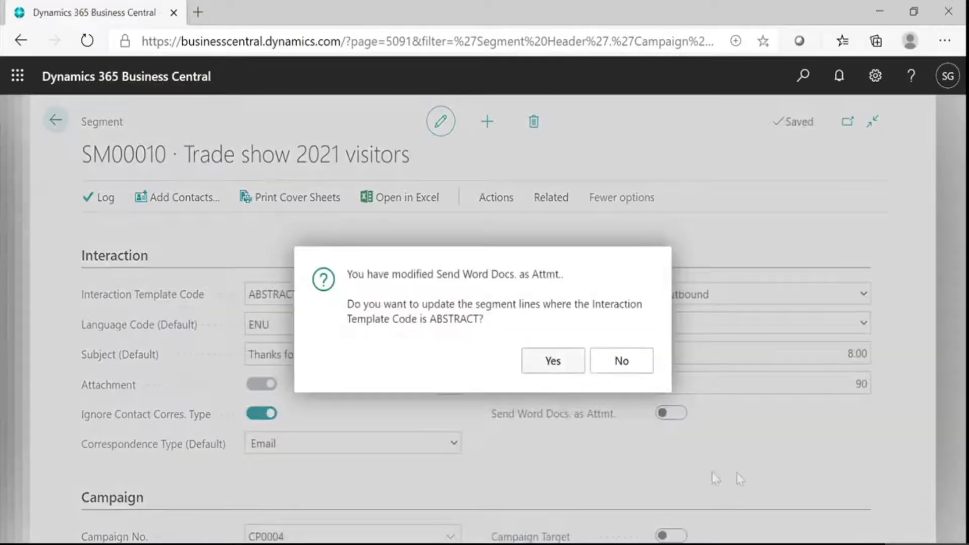
key("Return")
scroll(806, 469, "down", 2)
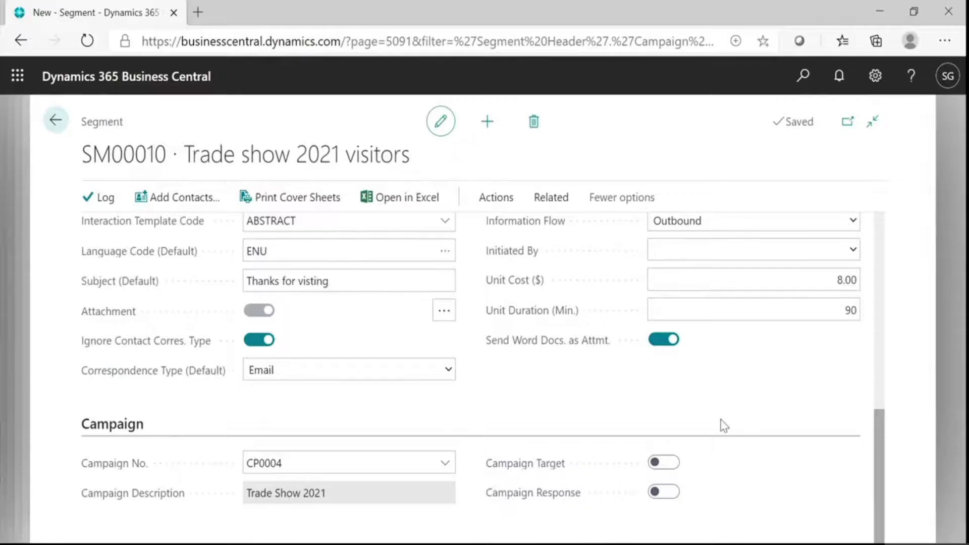
Switch on Campaign Target and apply it to the segment's ABSTRACT lines
left_click(666, 462)
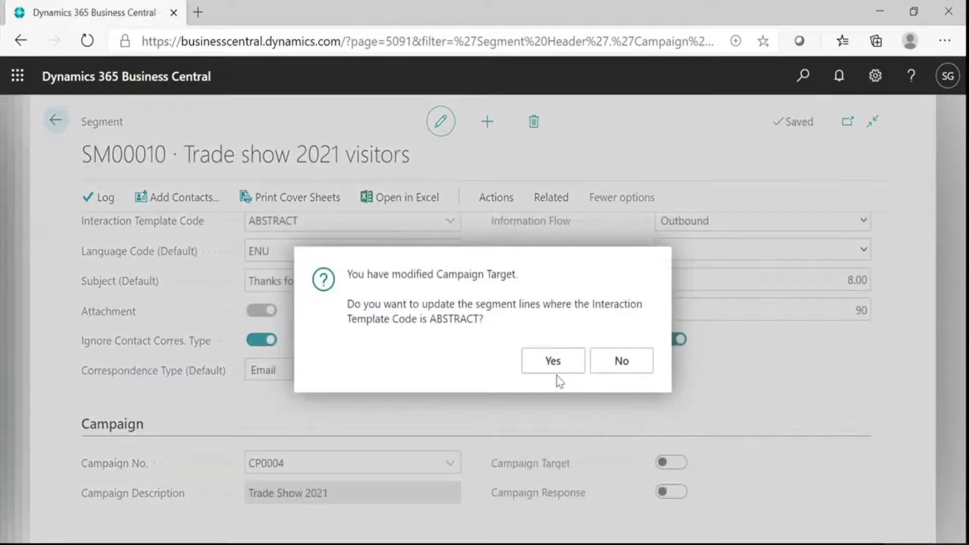
left_click(554, 362)
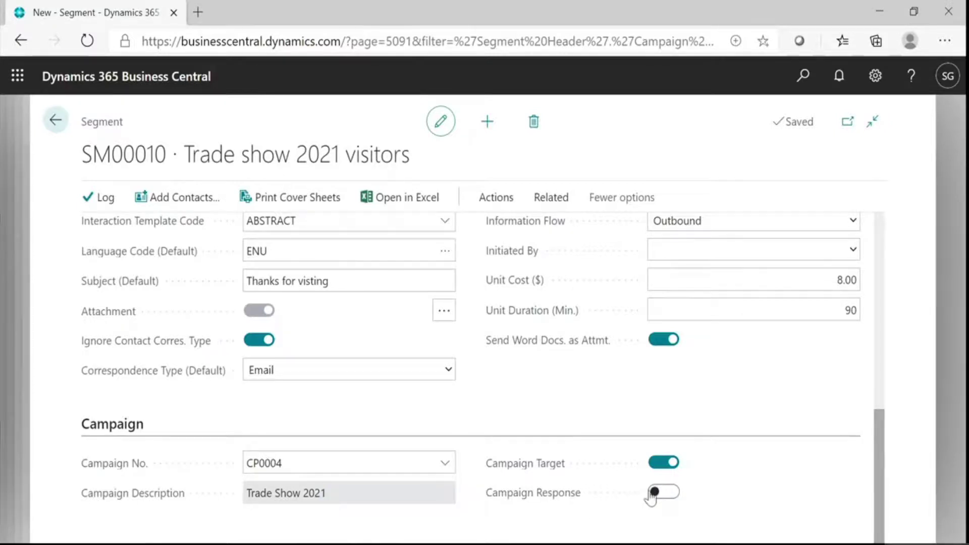
scroll(465, 422, "up", 10)
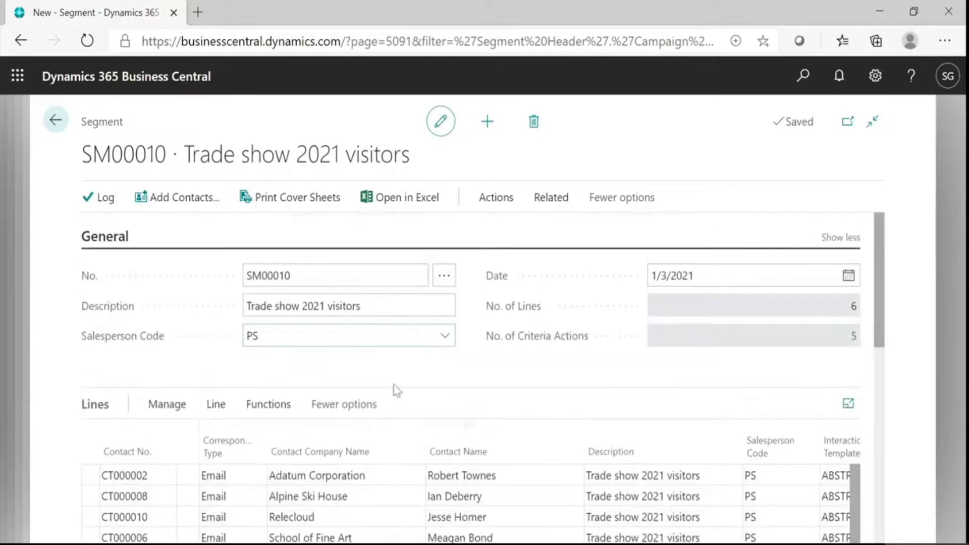
Log segment SM00010, checking the advanced maximum rows option
left_click(101, 208)
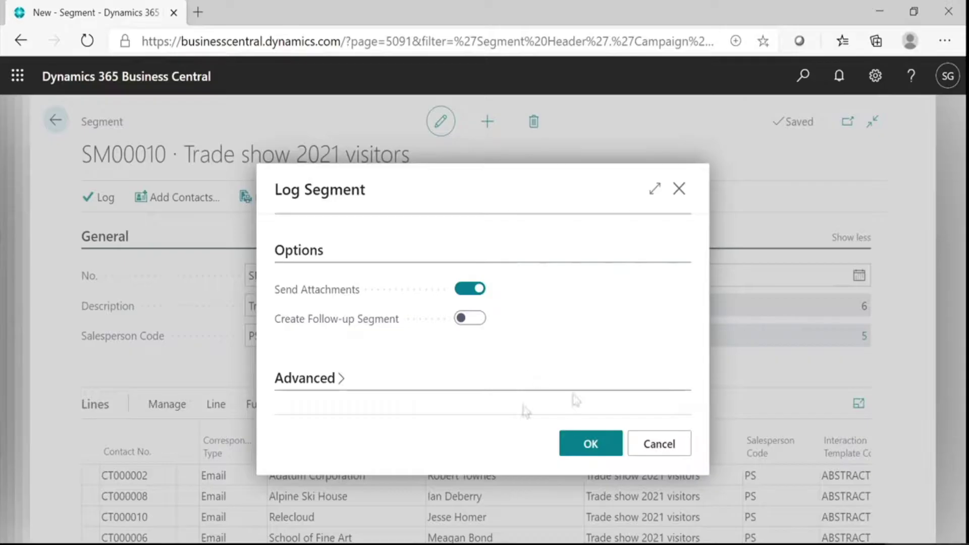
left_click(313, 378)
left_click(457, 372)
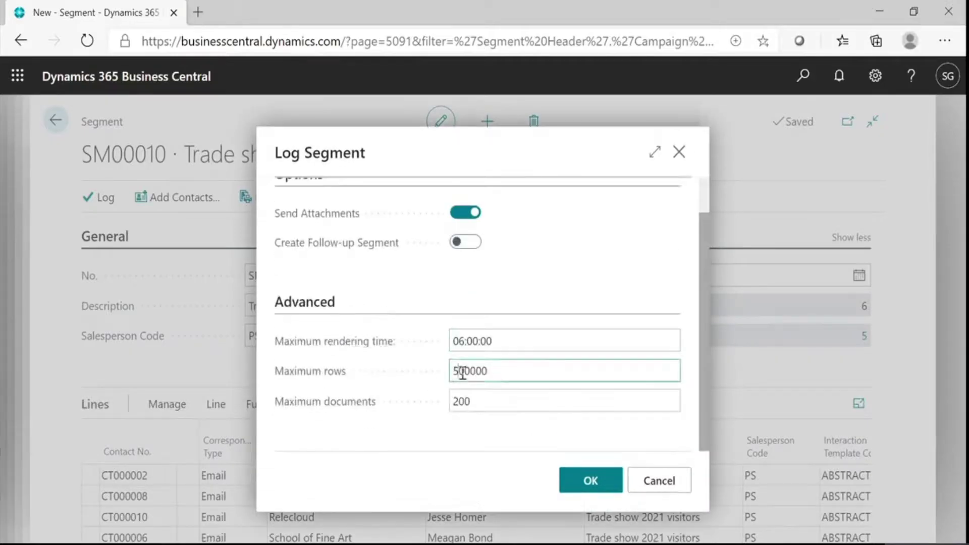
left_click(595, 484)
Send the six contacts' emails and acknowledge that SM00010 was logged
left_click(212, 196)
left_click(212, 196)
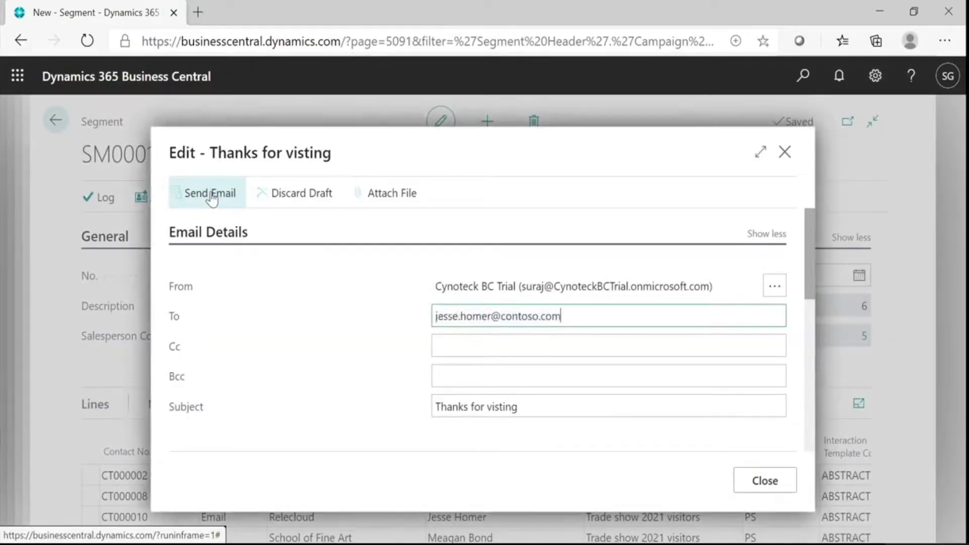
left_click(212, 196)
left_click(212, 196)
left_click(212, 195)
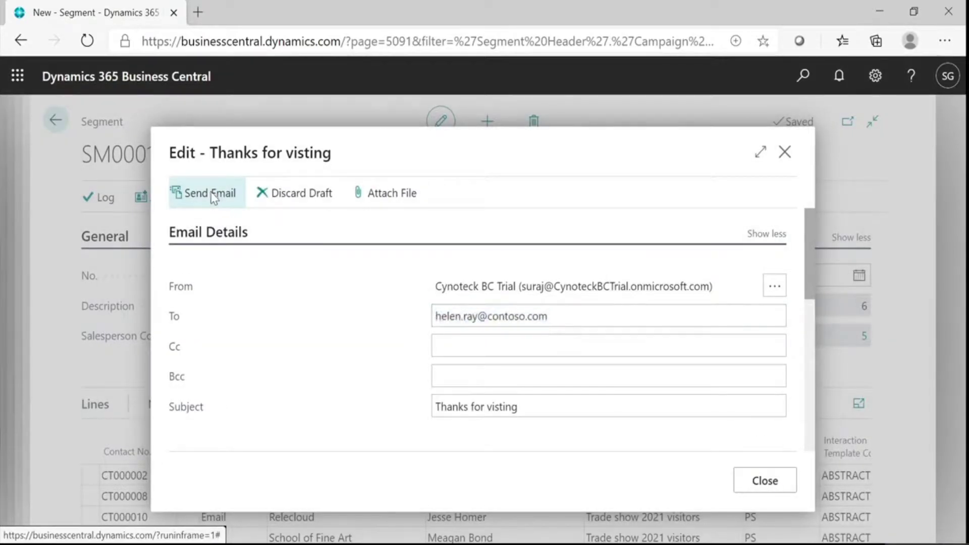
left_click(212, 196)
left_click(623, 361)
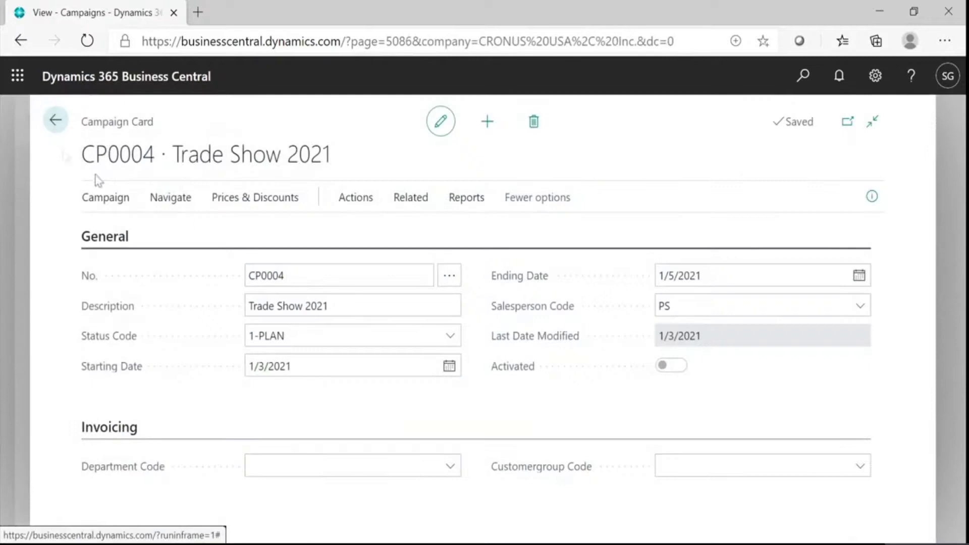
View campaign CP0004's entries, then close them
left_click(410, 199)
left_click(143, 240)
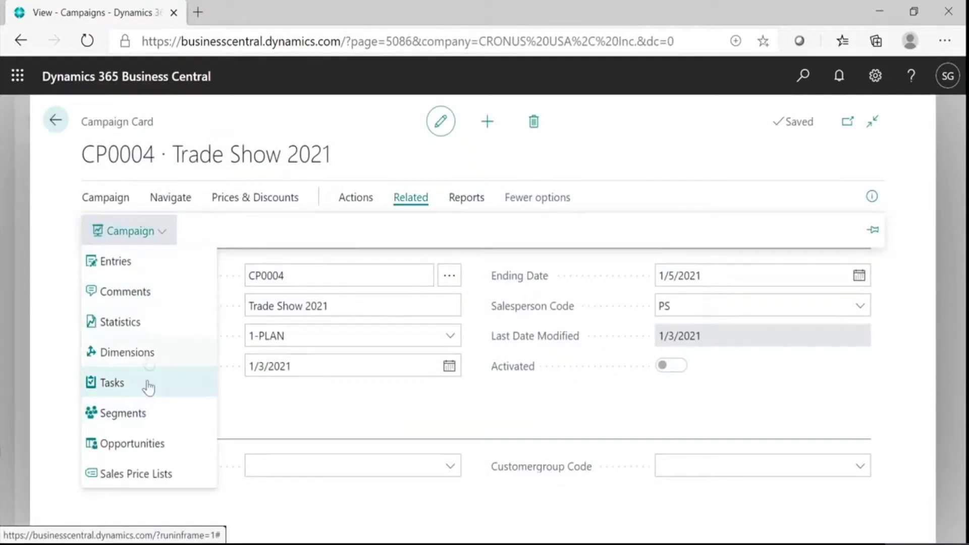
left_click(353, 200)
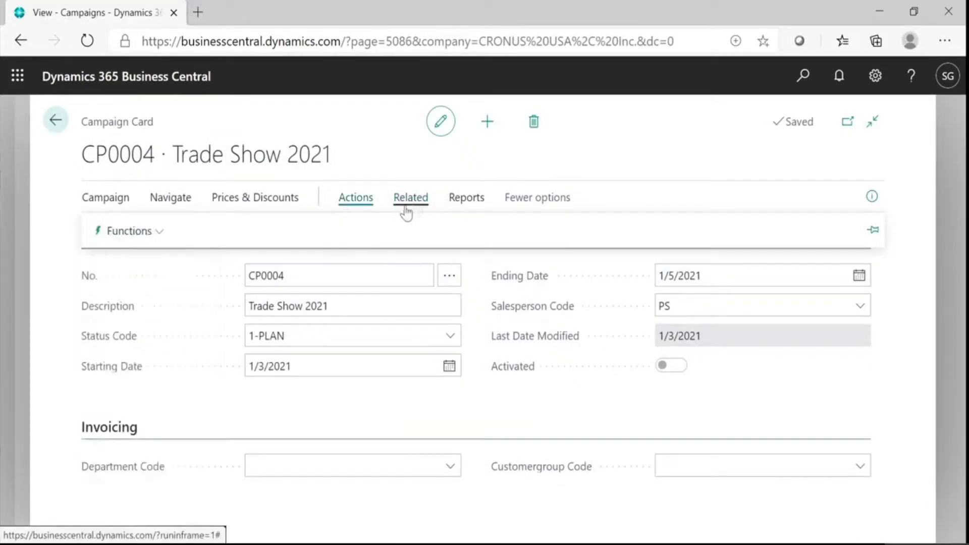
left_click(407, 201)
left_click(124, 241)
left_click(137, 270)
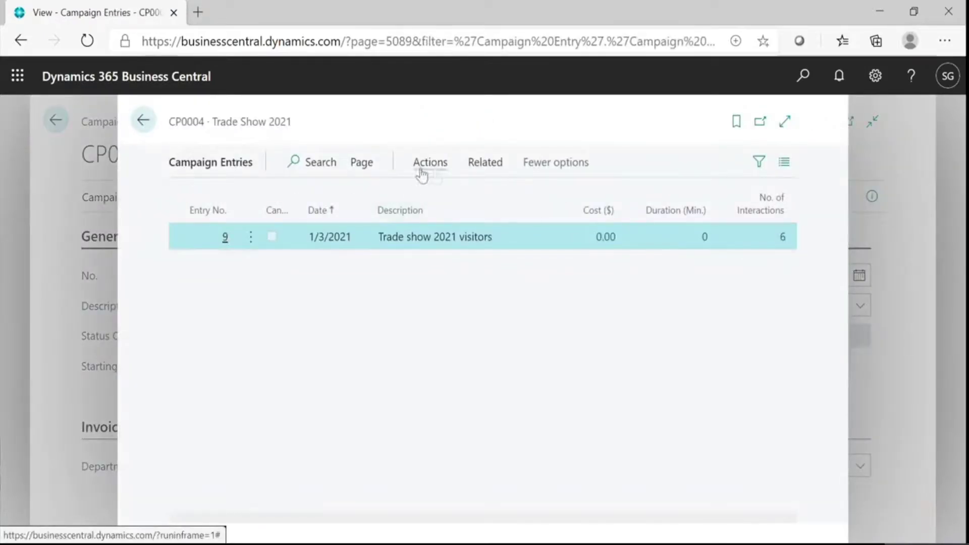
left_click(143, 121)
Open CP0004's statistics and drill into the 6 target contacts' interactions
left_click(123, 234)
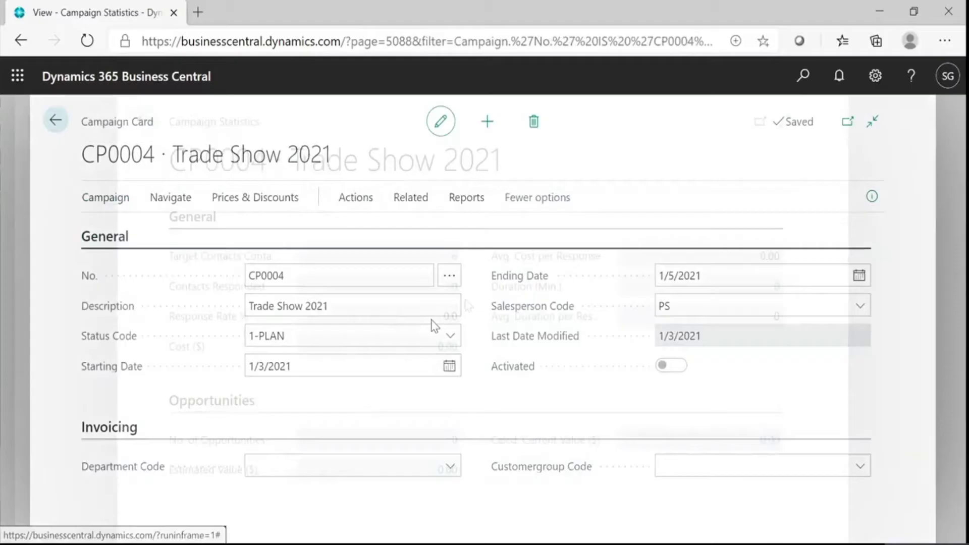
left_click(454, 268)
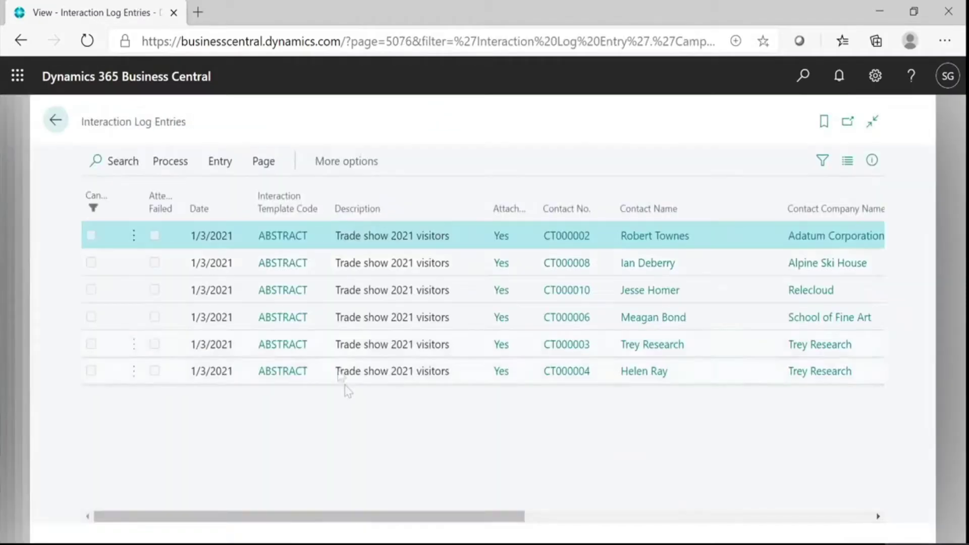
left_click(56, 123)
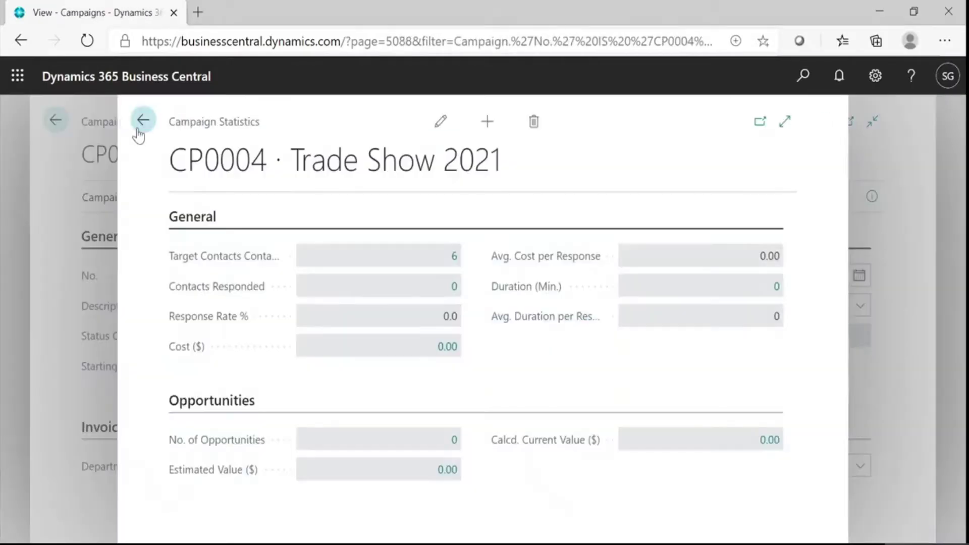